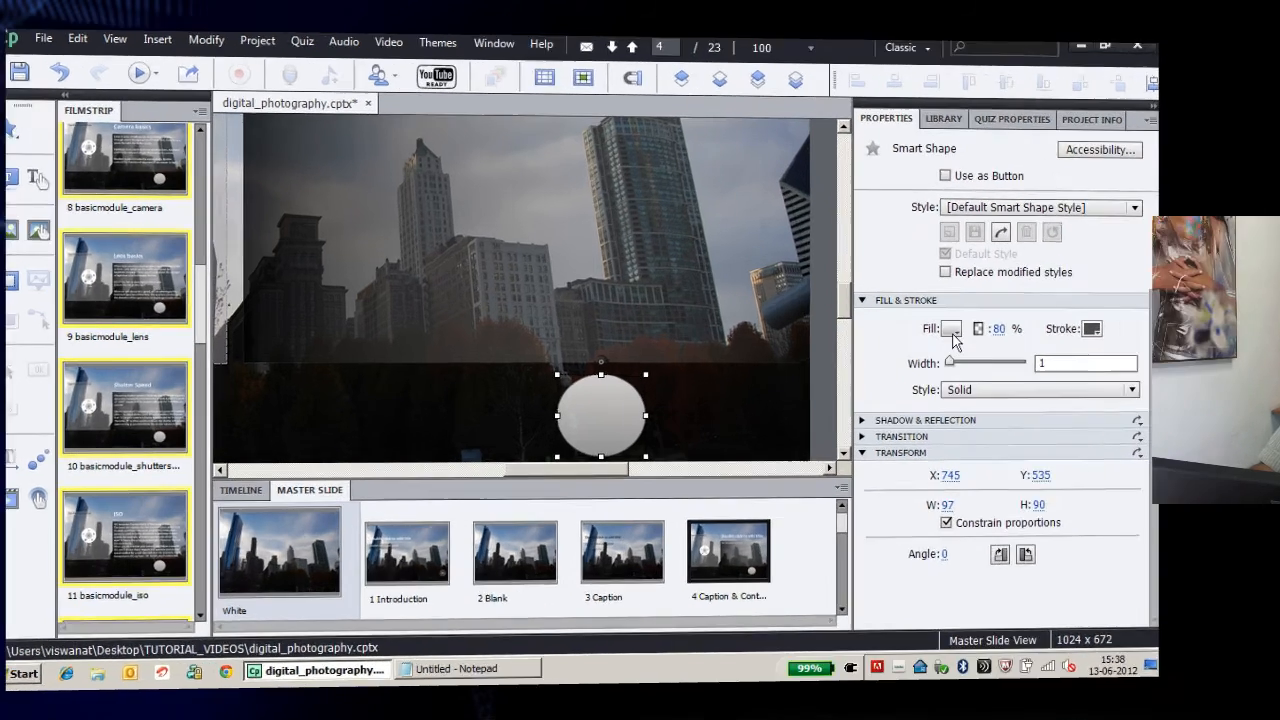
- Fill the circular smart shape on the Caption & Content master slide with the library image next_up.png
click(853, 338)
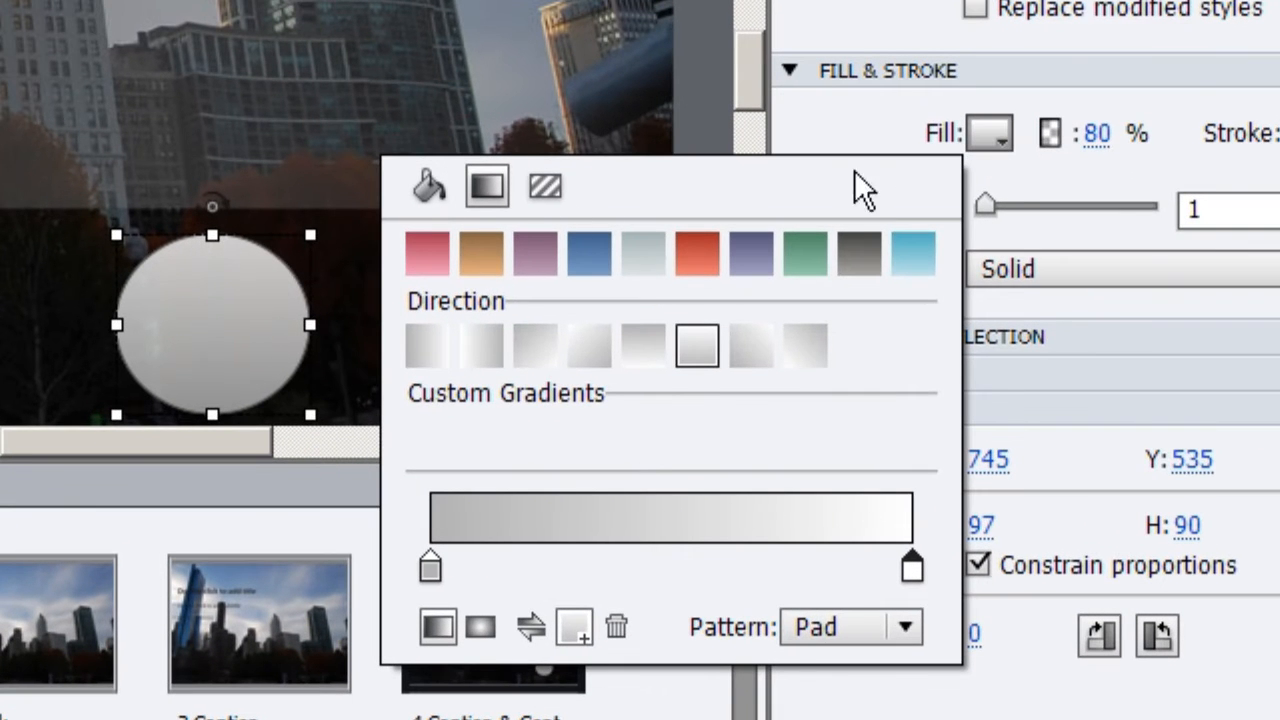
click(556, 182)
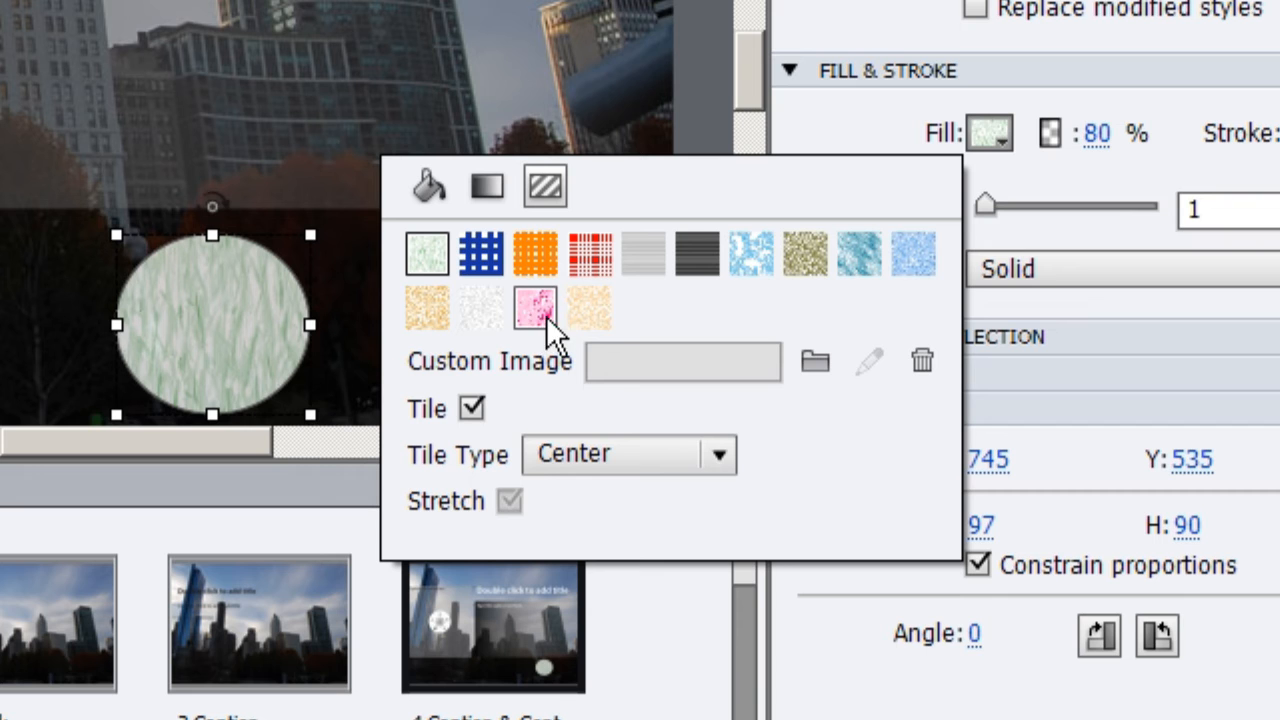
click(814, 364)
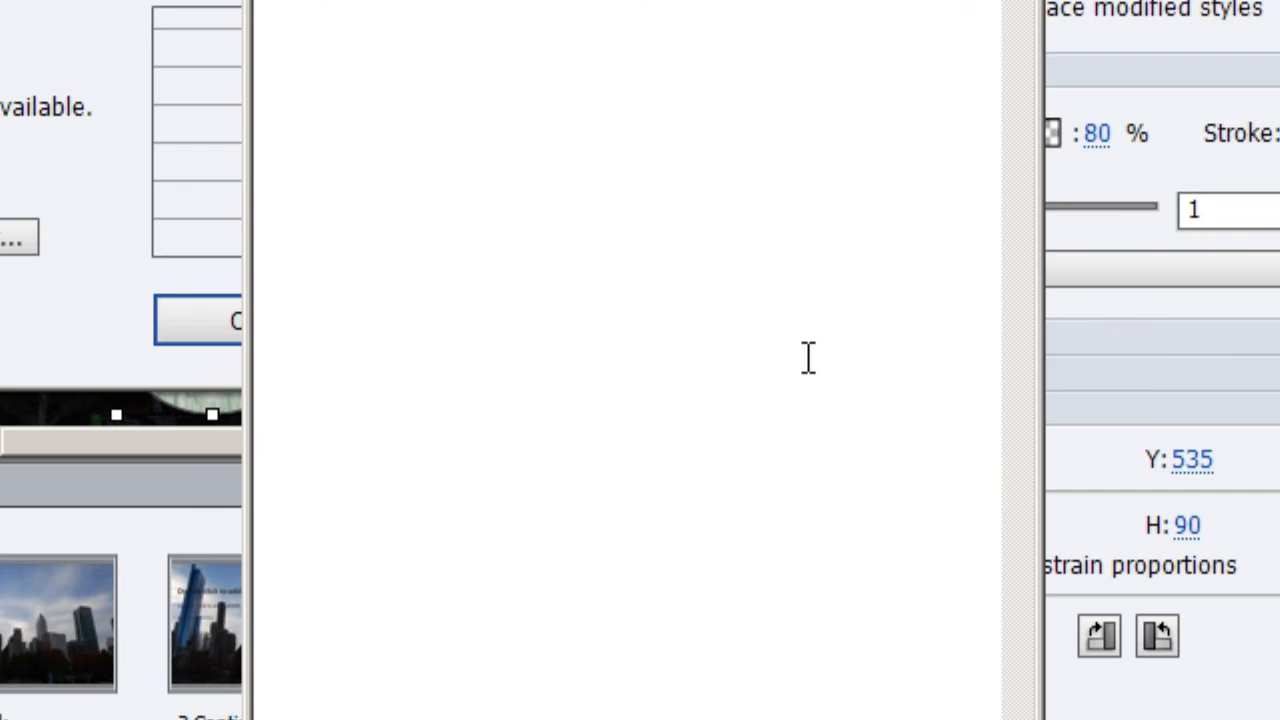
click(278, 82)
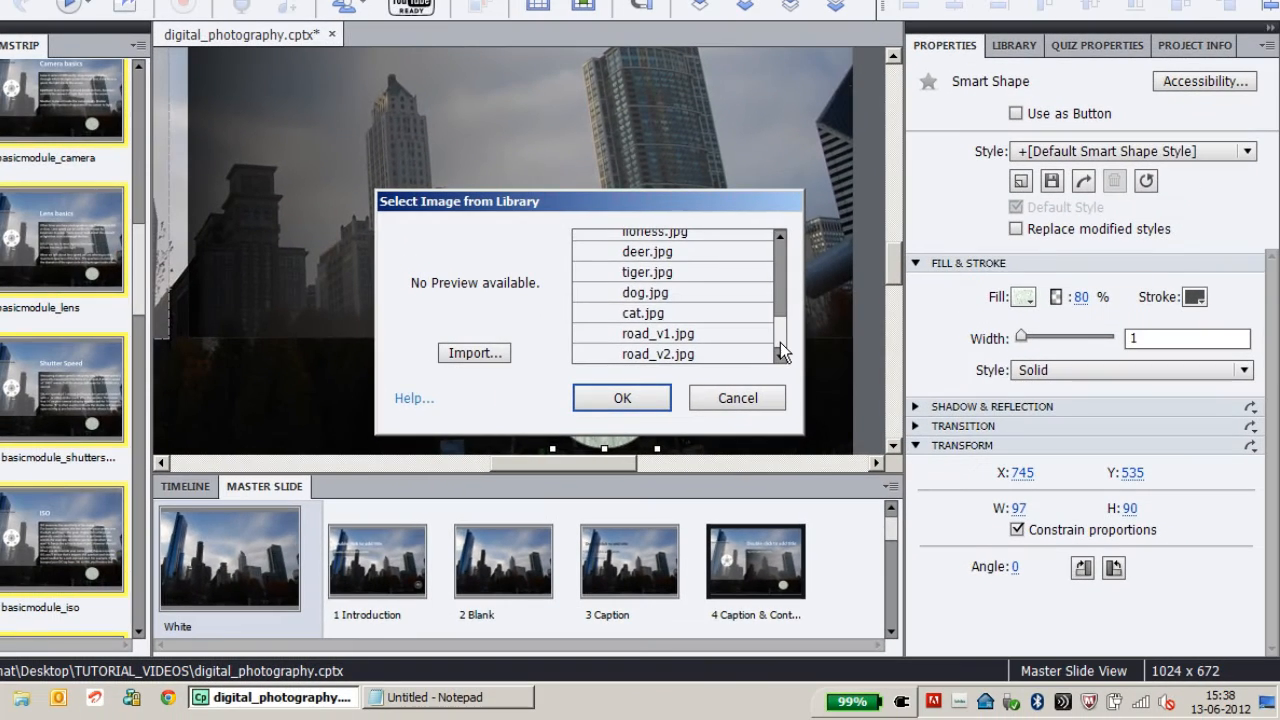
drag(761, 331, 781, 292)
click(705, 300)
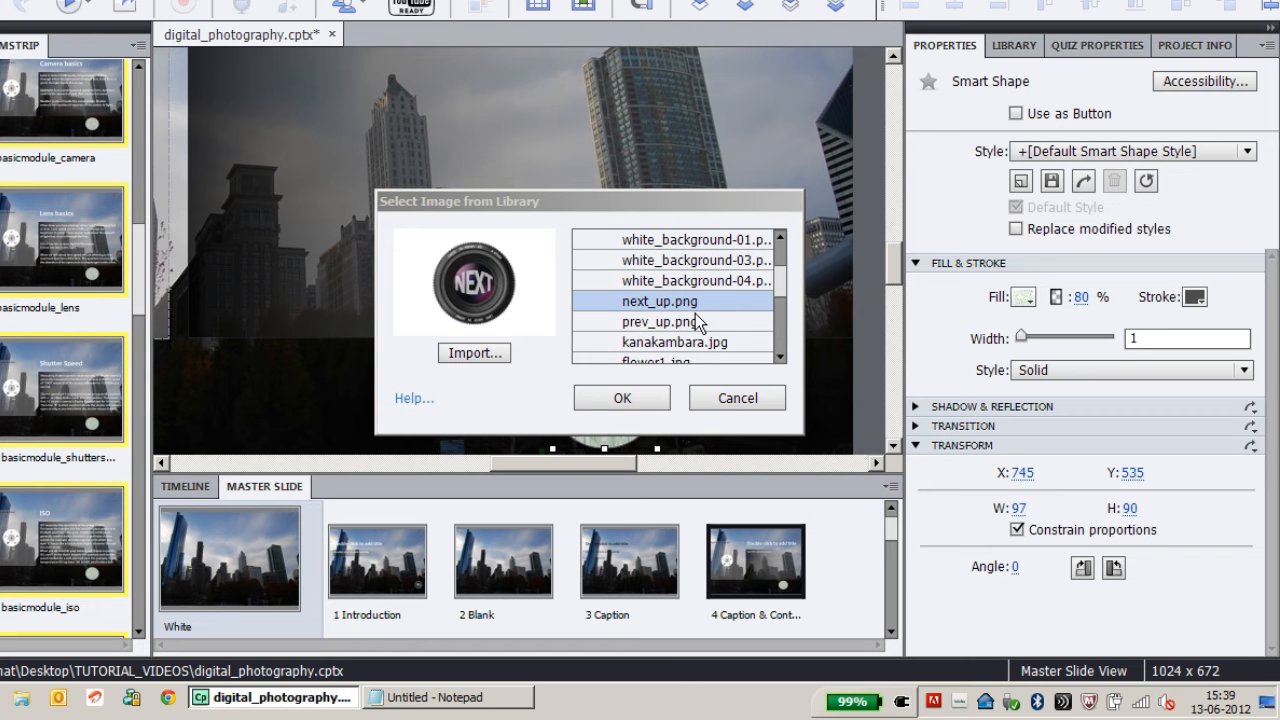
click(650, 405)
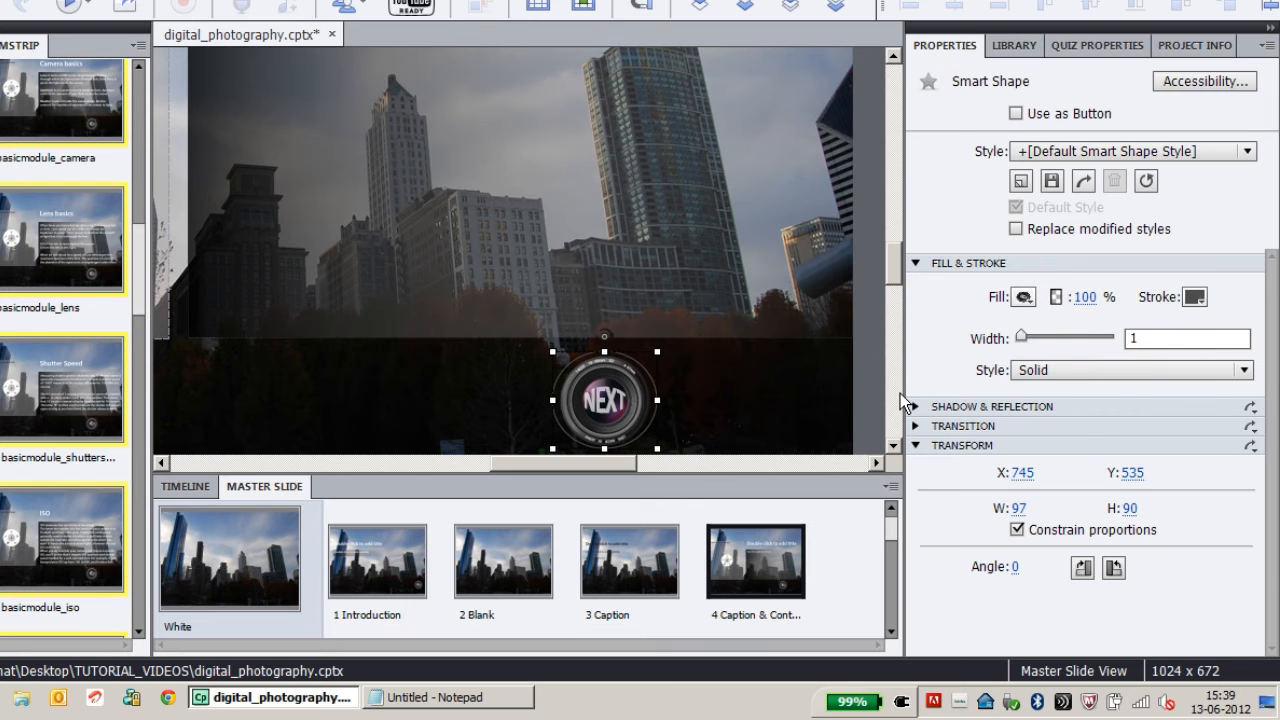
- Move the NEXT circle to the right end of the dark footer area, about X 901, Y 534, and make it usable as a button
drag(598, 405, 771, 402)
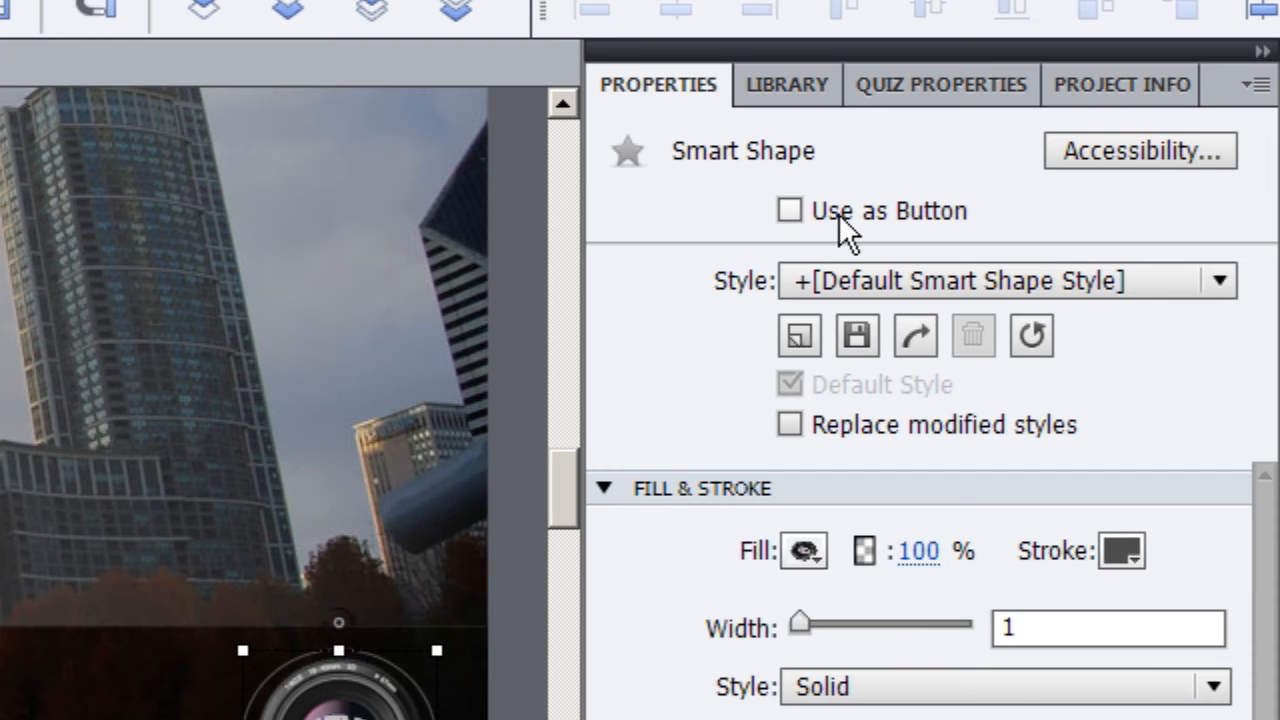
click(840, 212)
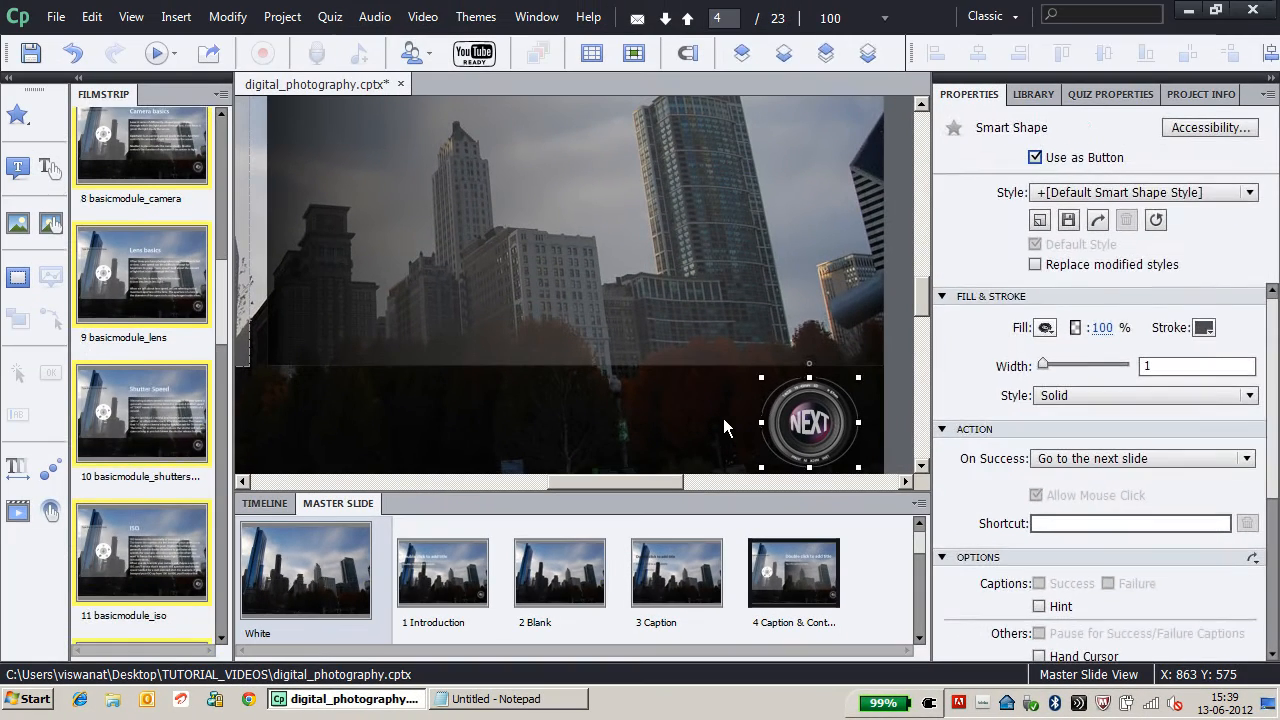
click(736, 418)
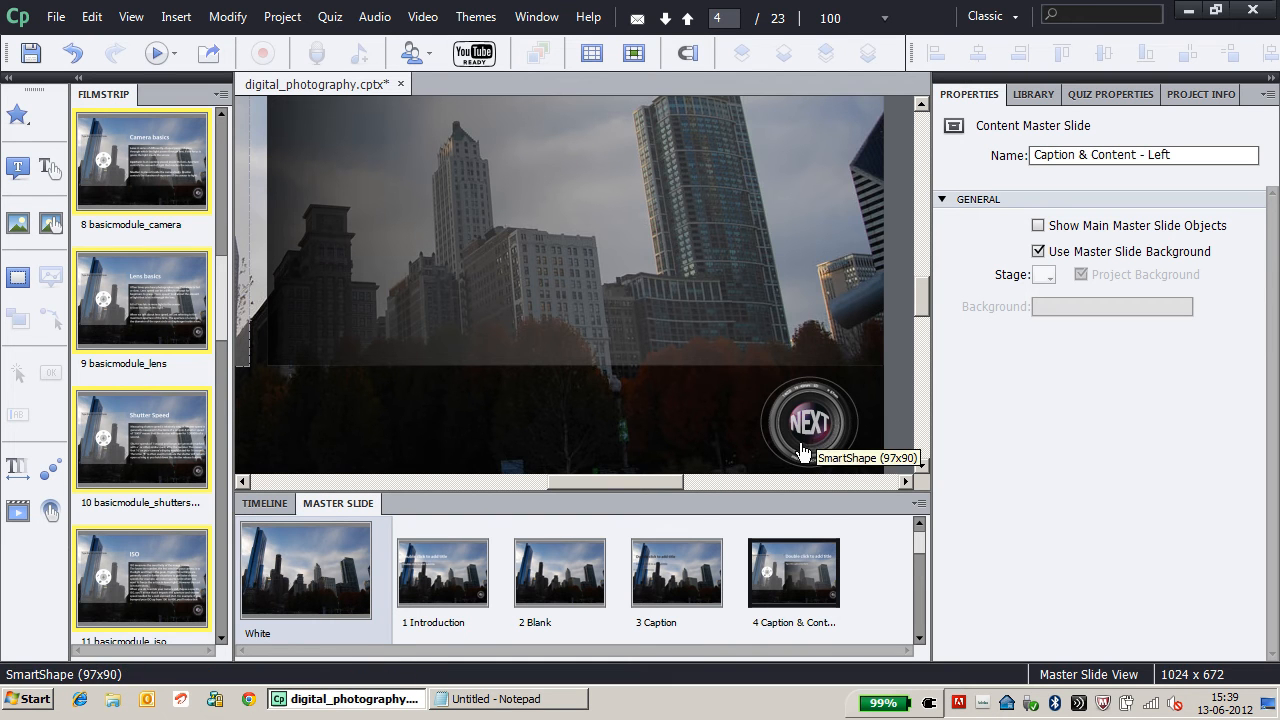
- Duplicate the NEXT button and place the copy directly to its left, at about X 795, Y 535
click(818, 410)
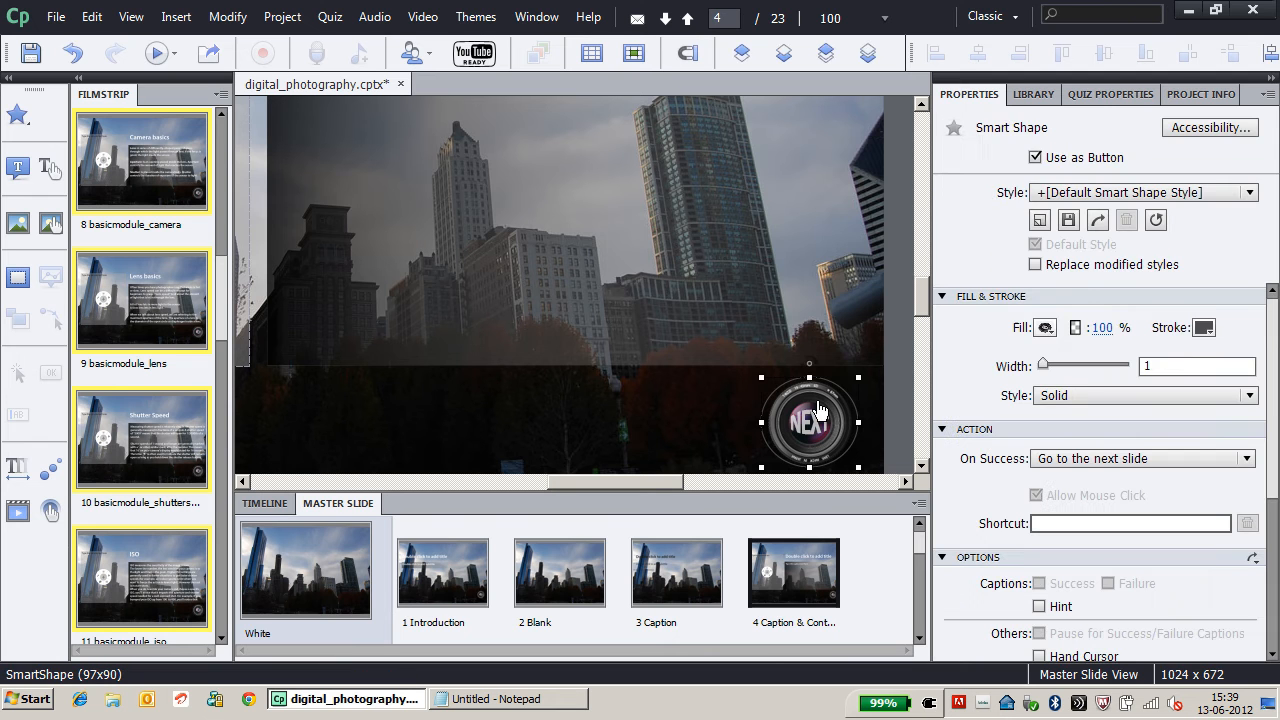
right_click(818, 410)
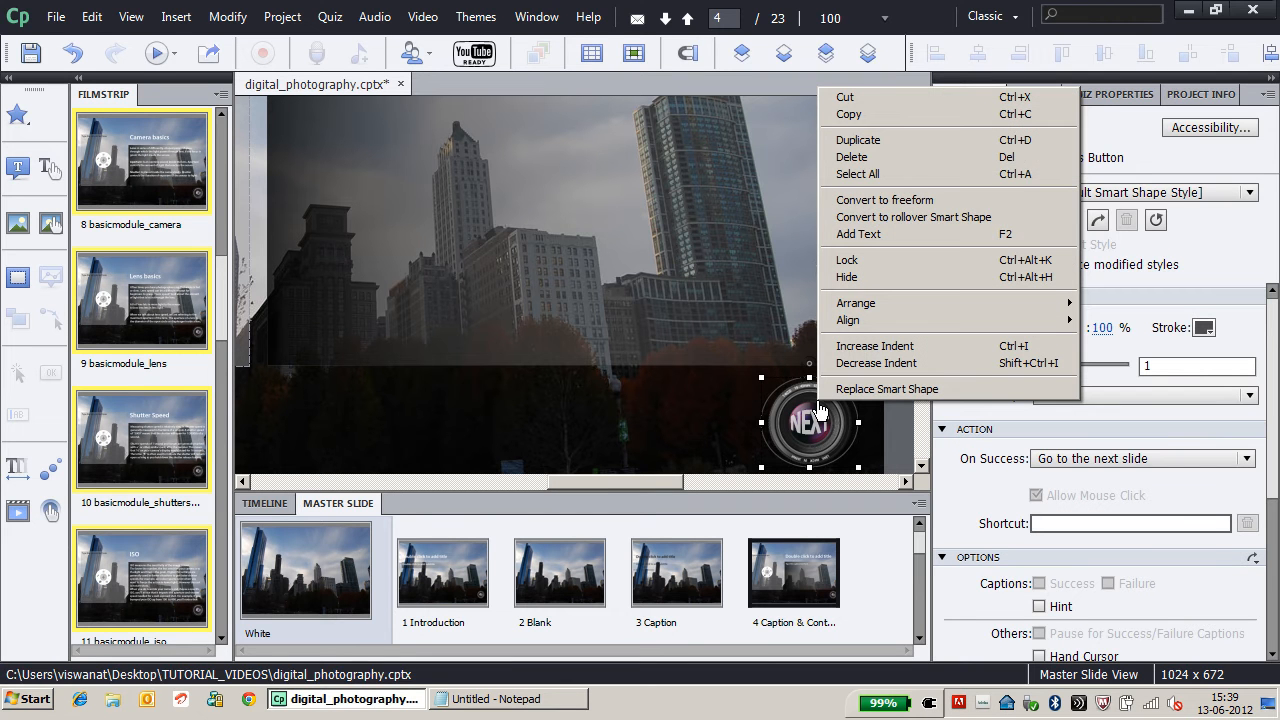
click(889, 149)
drag(812, 431, 704, 430)
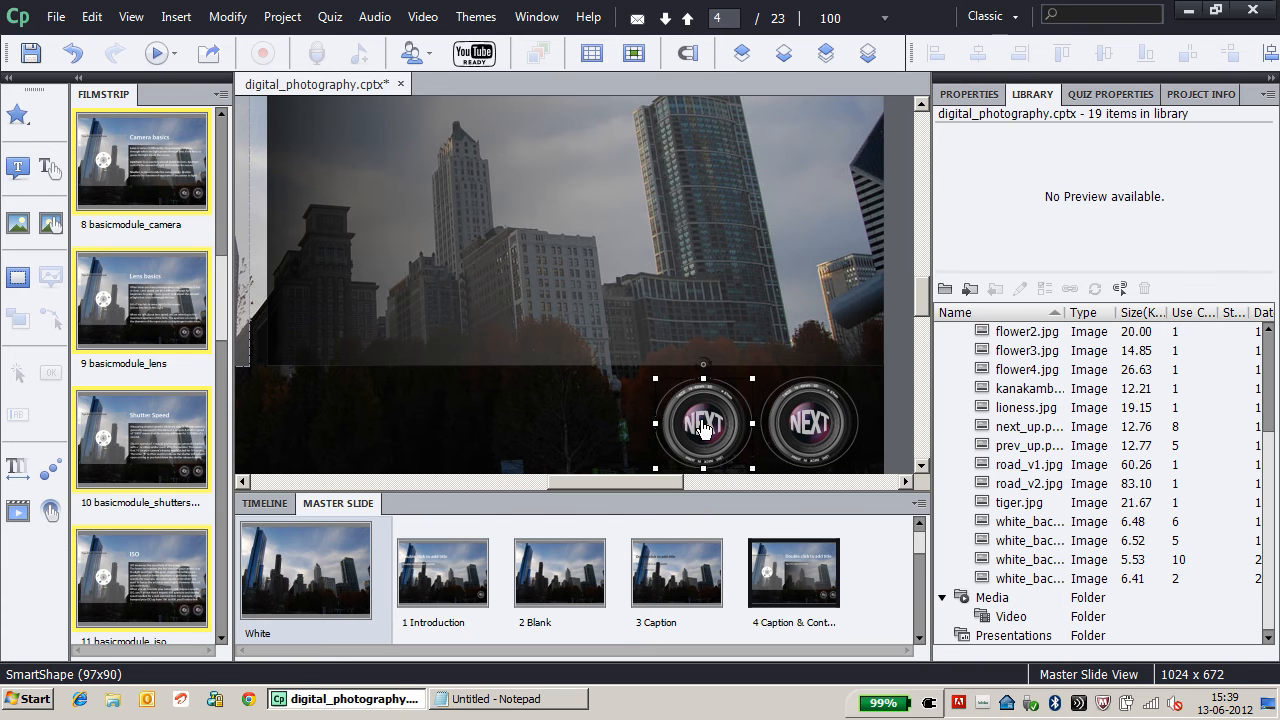
- Fill the duplicated button with the library image prev_up.png and set its success action to Go to the previous slide
click(970, 93)
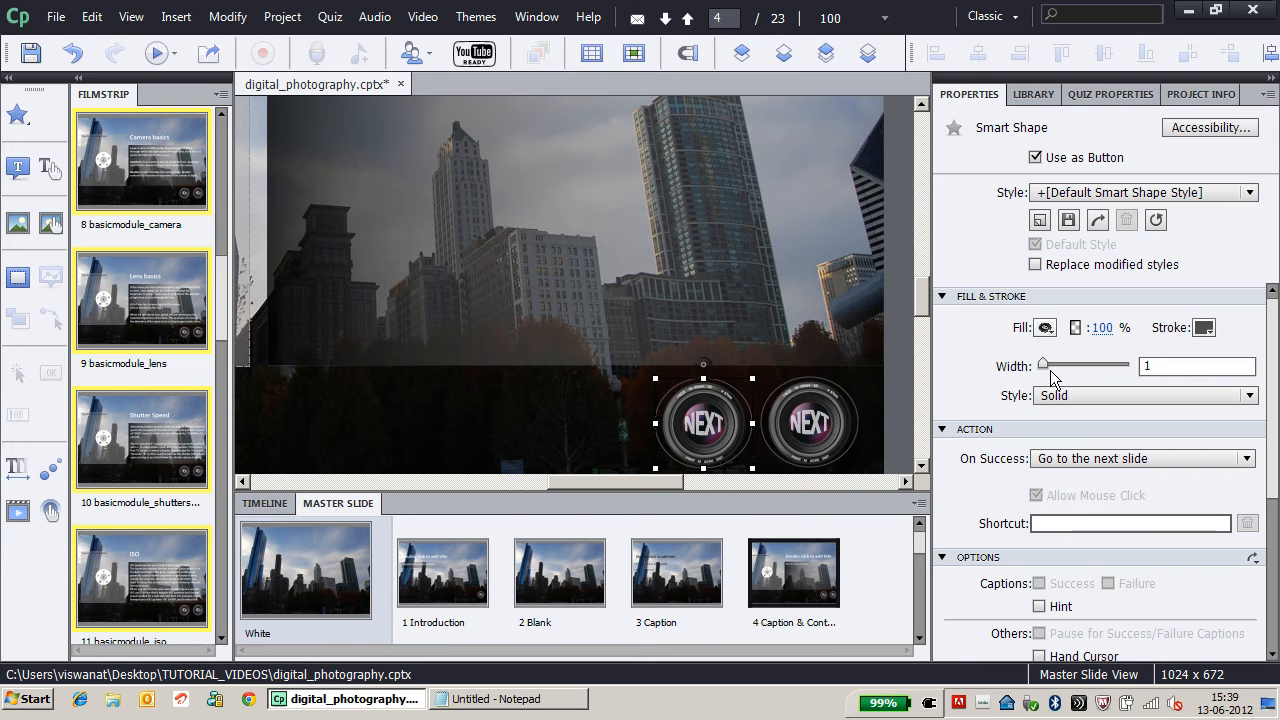
click(1046, 328)
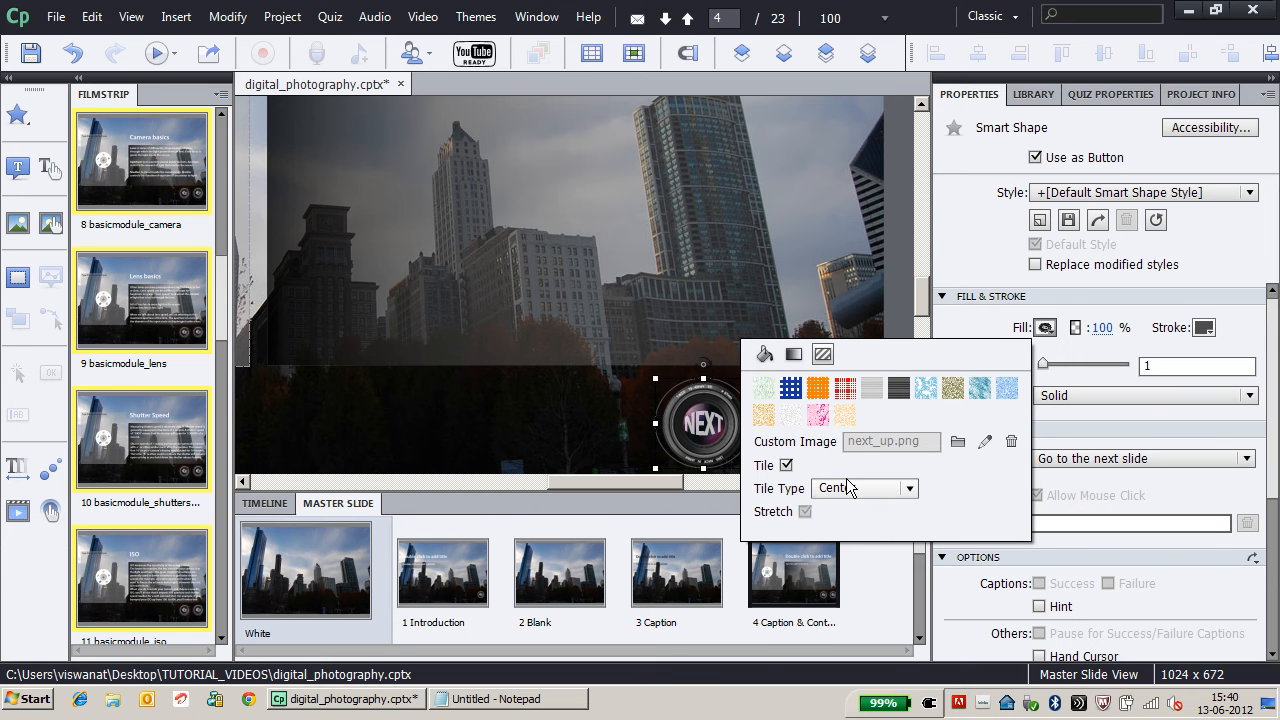
click(957, 441)
key(alt+Tab)
click(536, 250)
drag(817, 362, 817, 318)
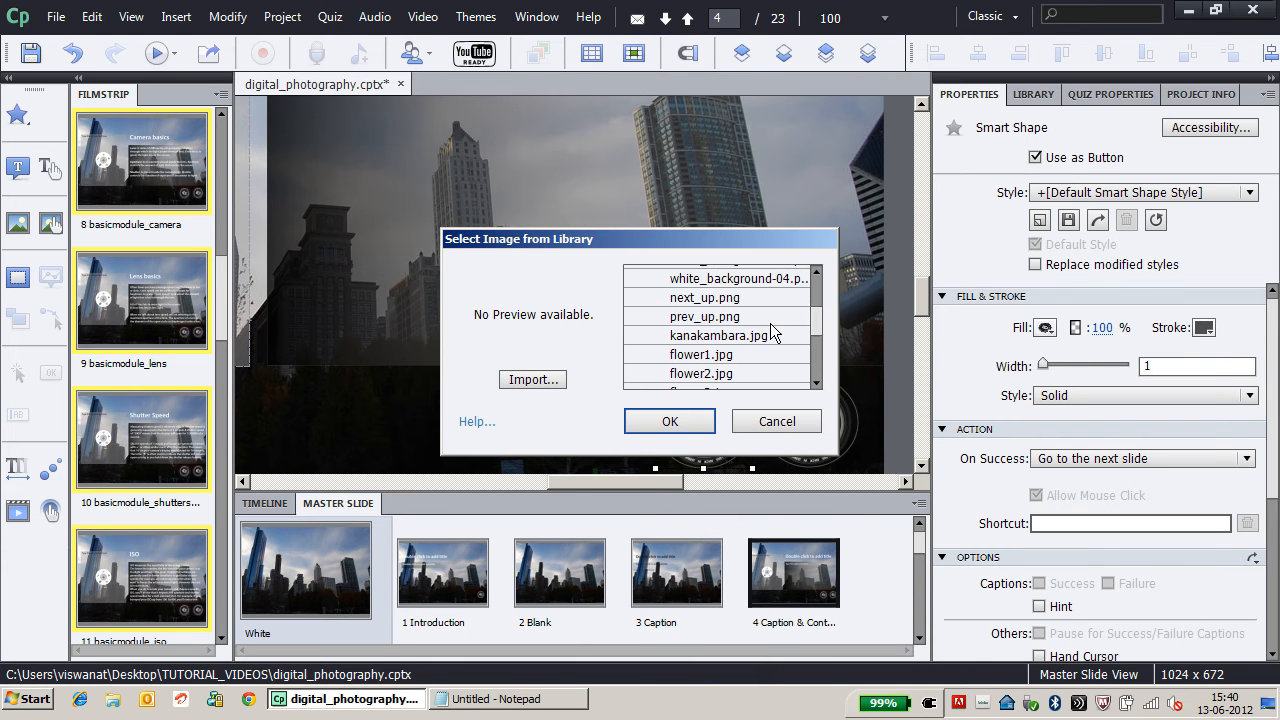
click(761, 317)
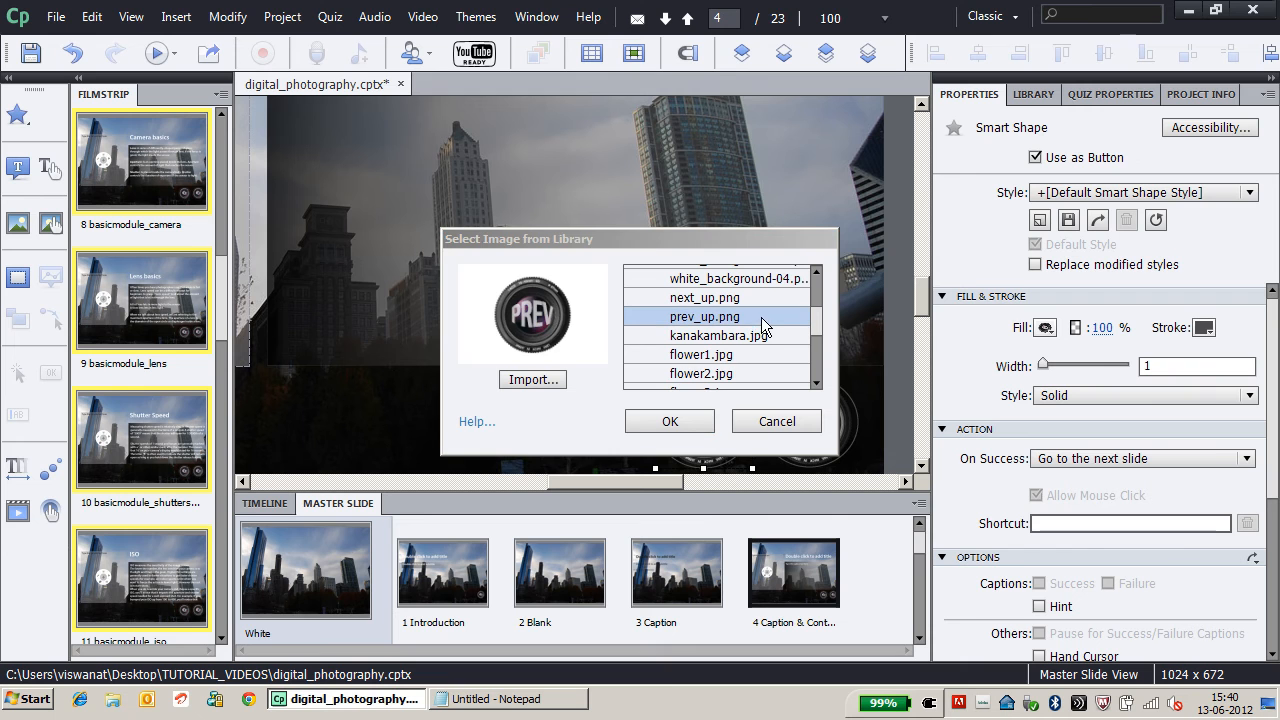
click(669, 424)
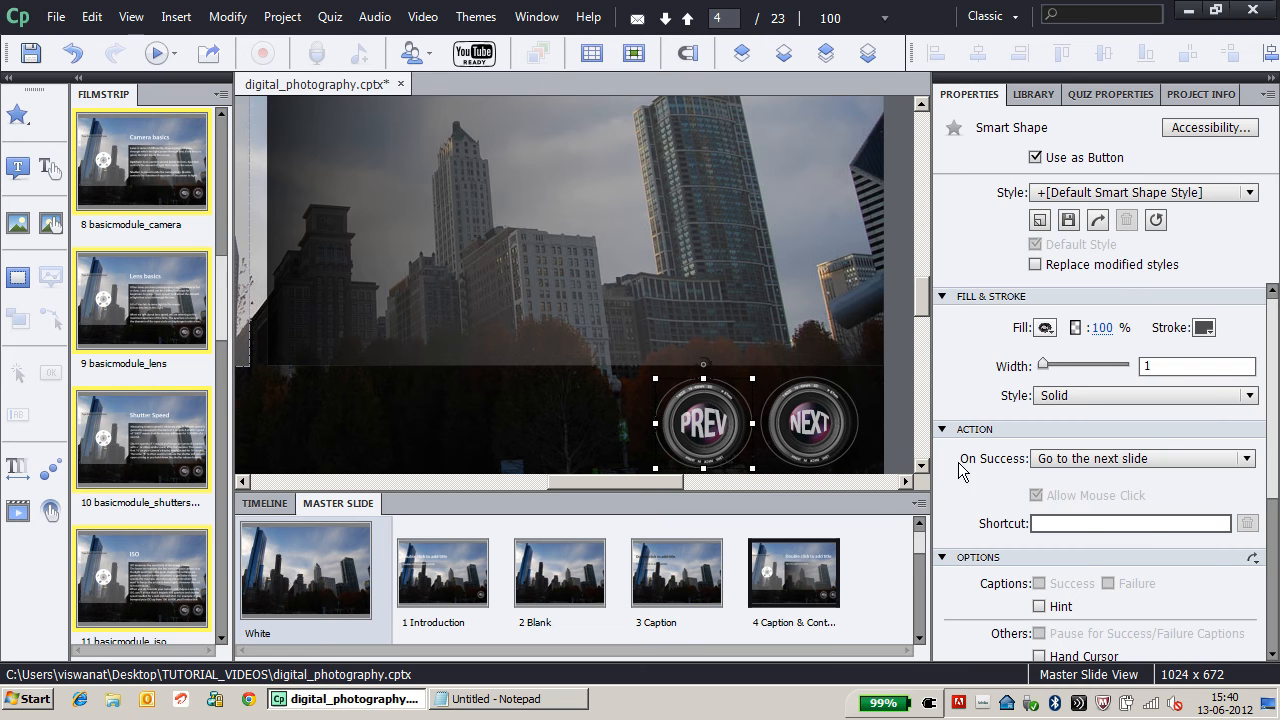
click(1045, 458)
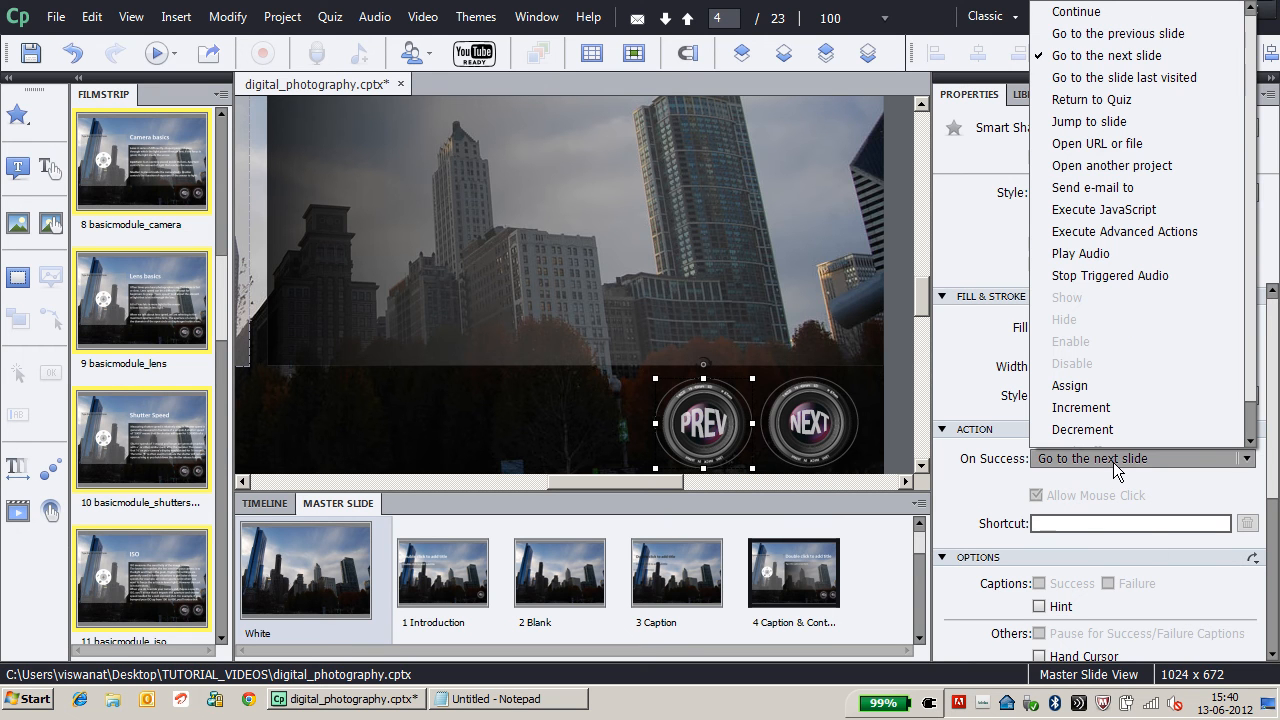
click(1125, 34)
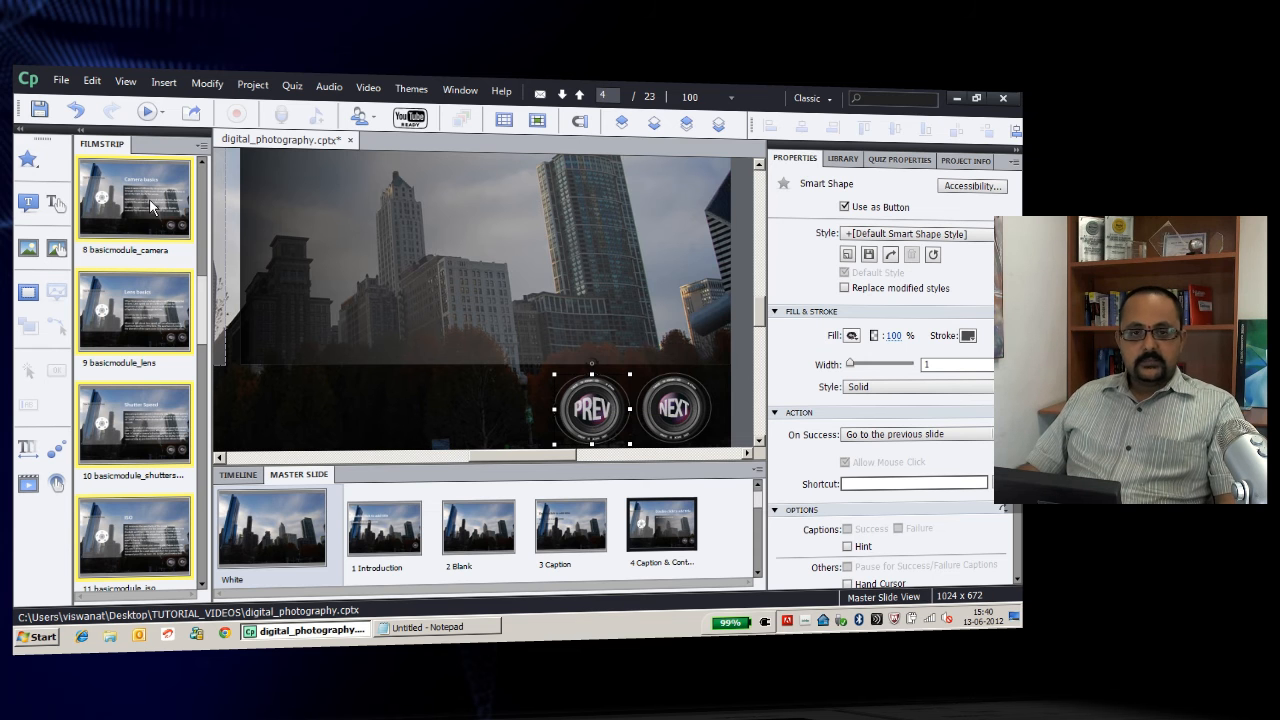
- Check the navigation buttons on the basic module slides for camera, lens, shutter speed and ISO
scroll(205, 313, up, 1)
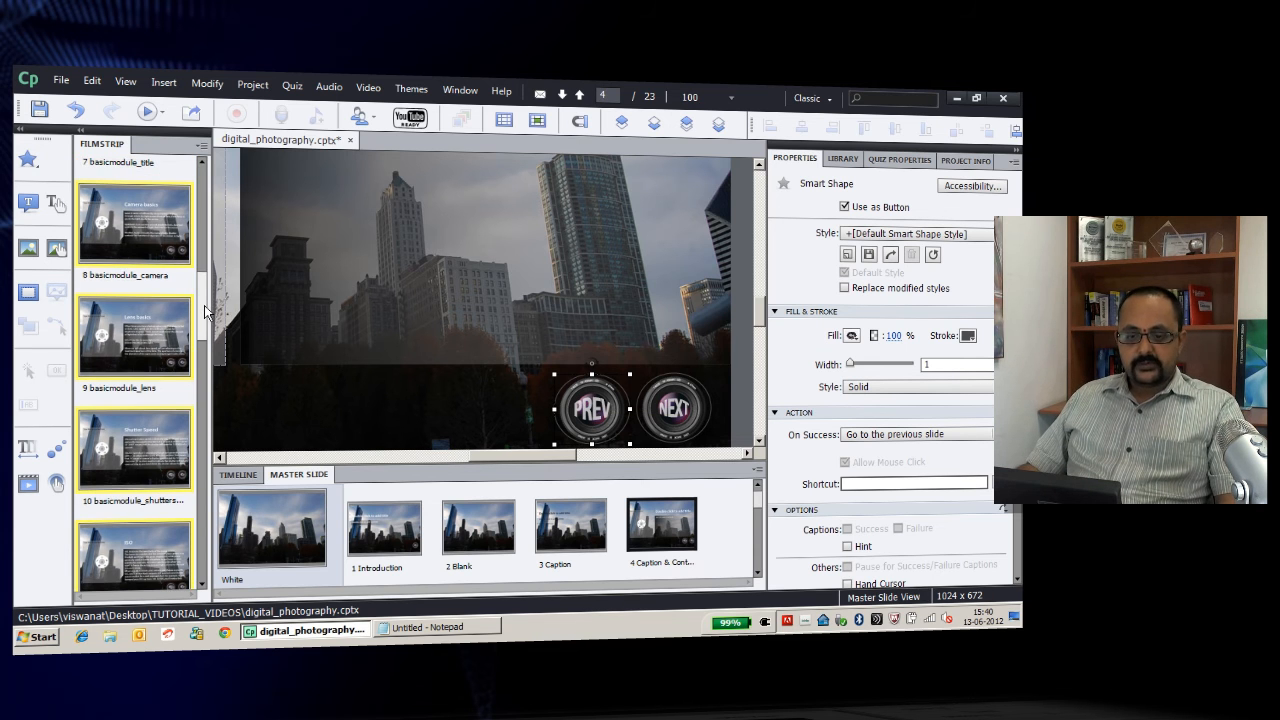
click(168, 251)
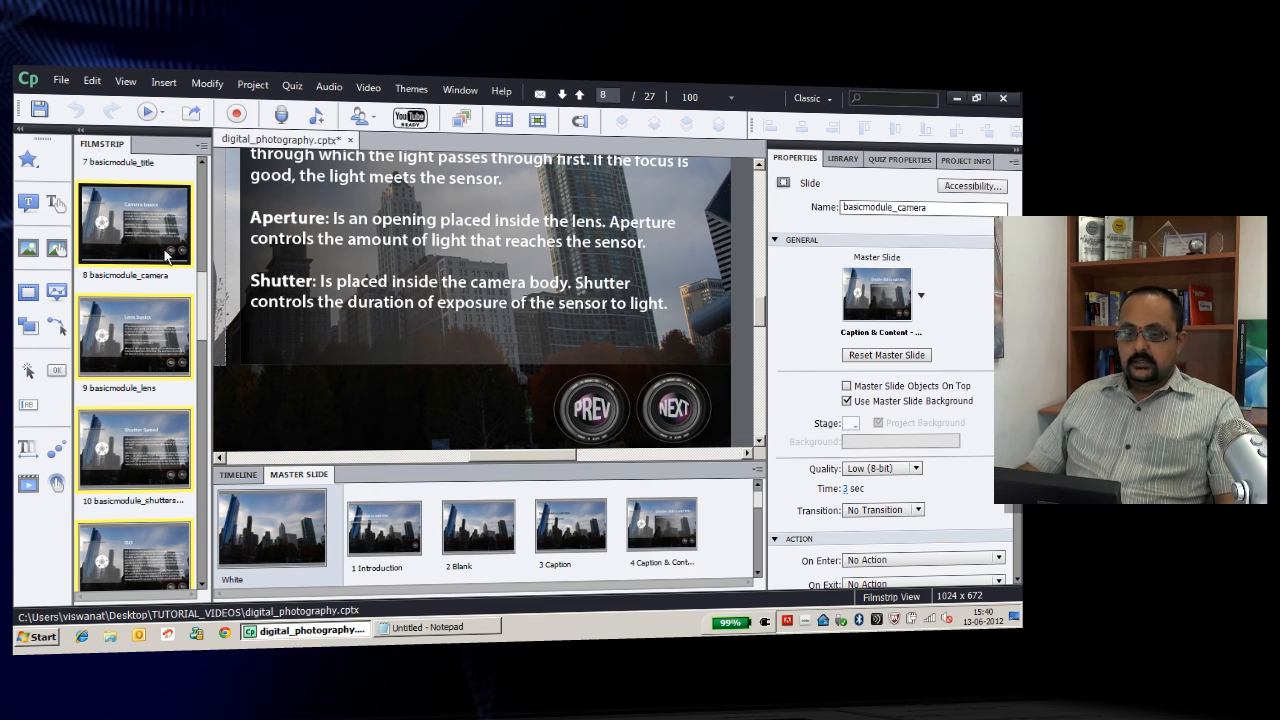
scroll(200, 327, up, 1)
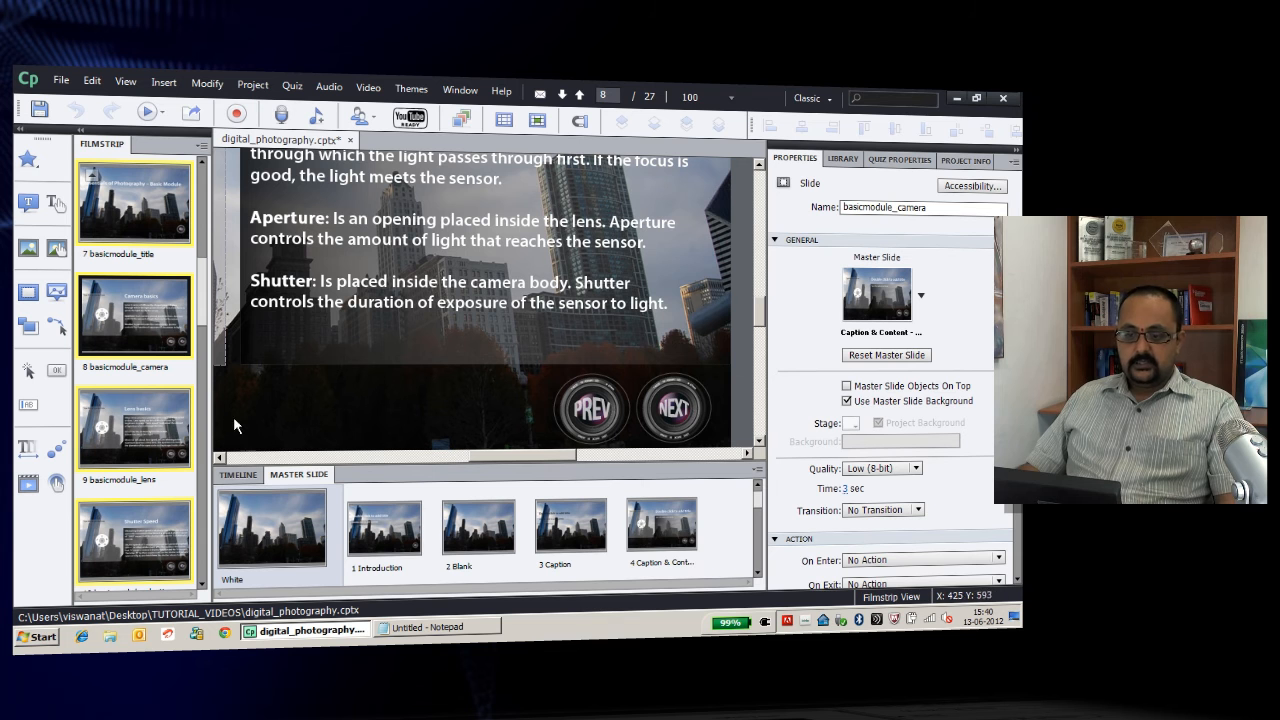
click(152, 430)
drag(205, 308, 203, 332)
click(170, 340)
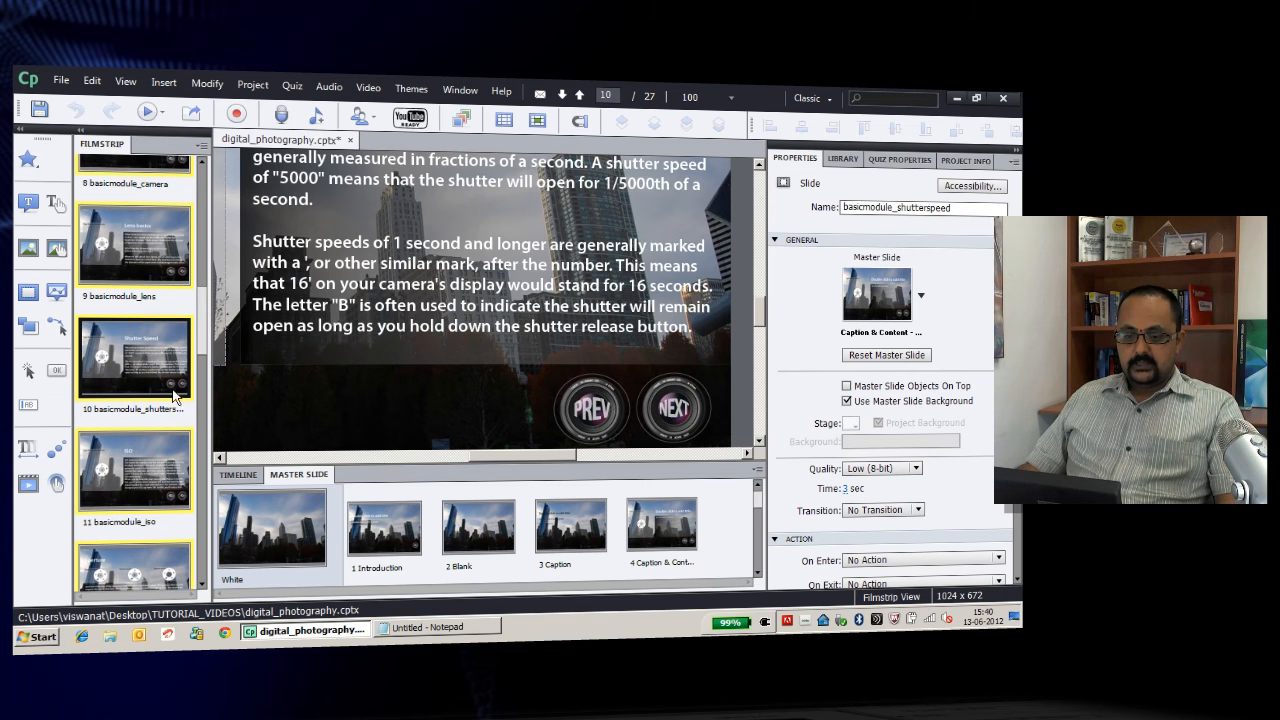
click(162, 447)
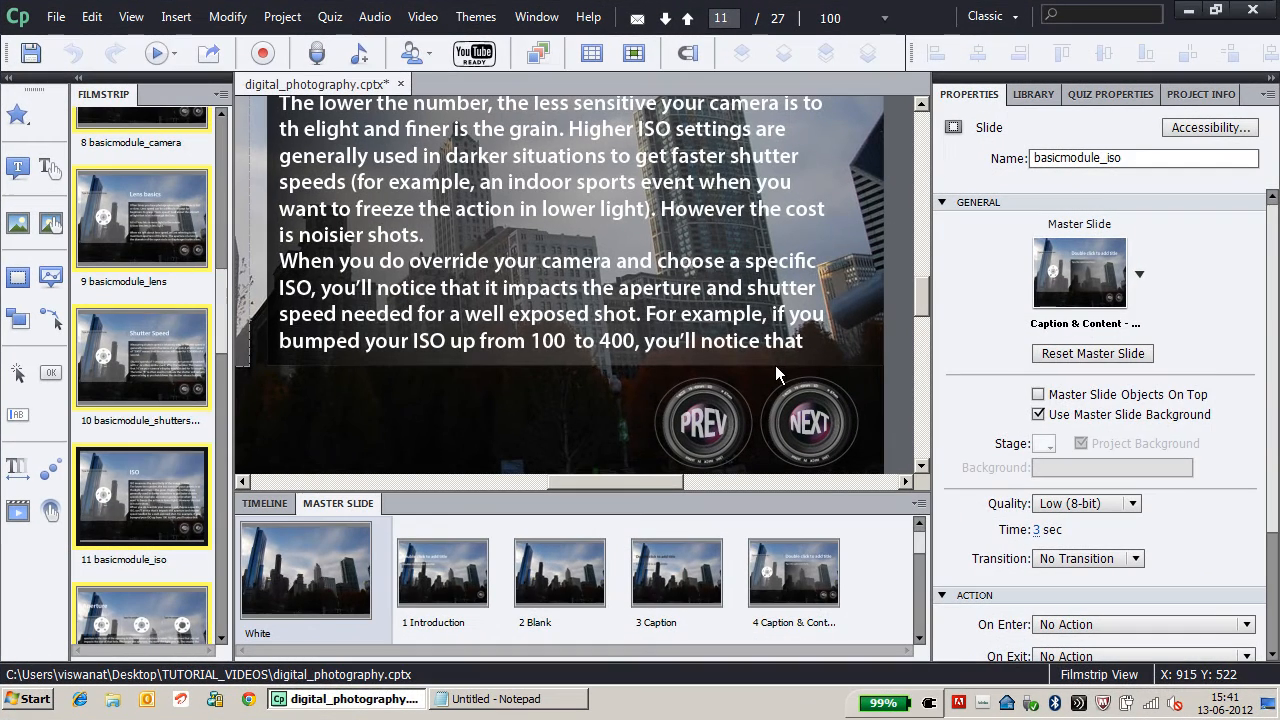
- On the Caption & Content master slide, enable Hand Cursor and Pause project until user clicks for the PREV button
click(823, 595)
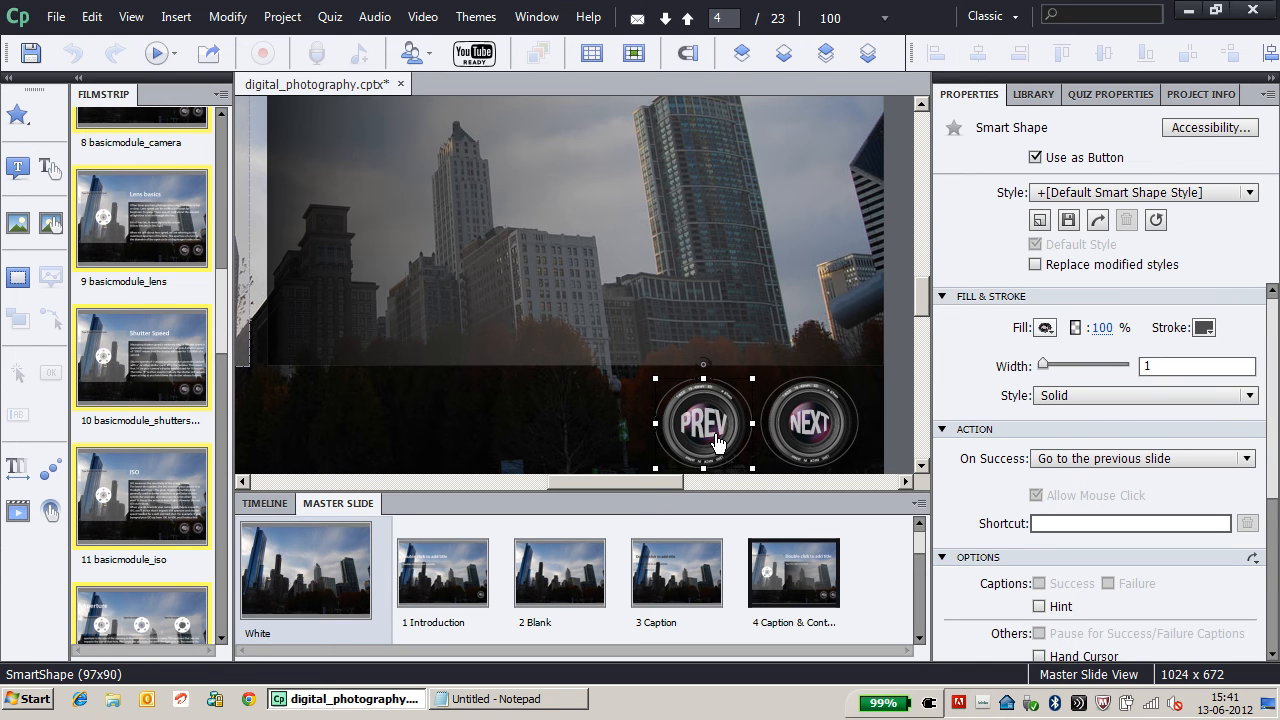
scroll(1268, 492, down, 4)
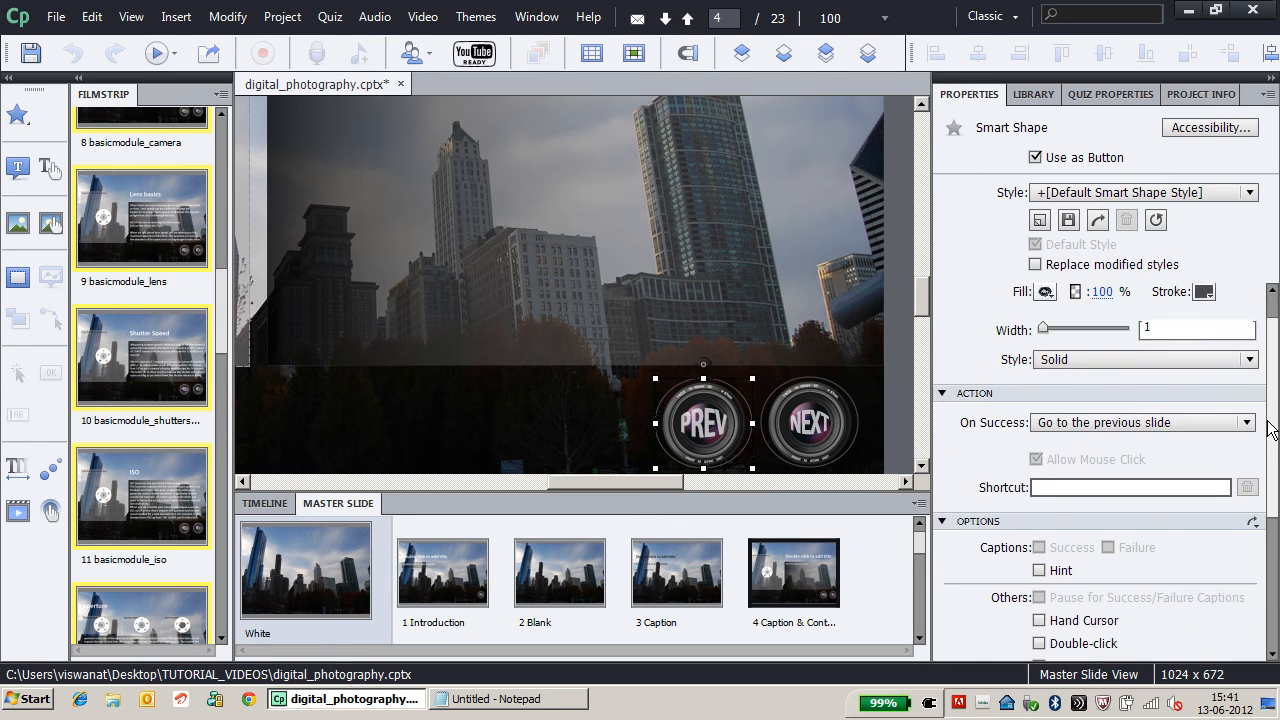
scroll(1268, 492, down, 3)
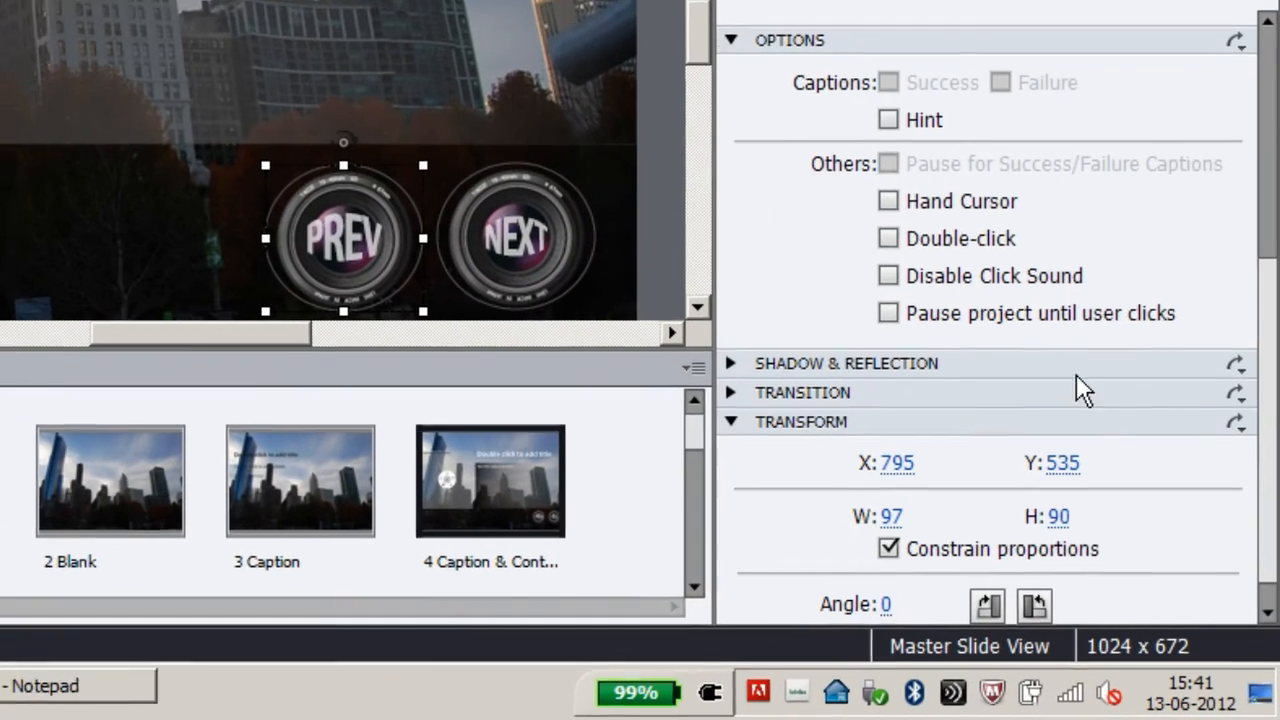
click(953, 206)
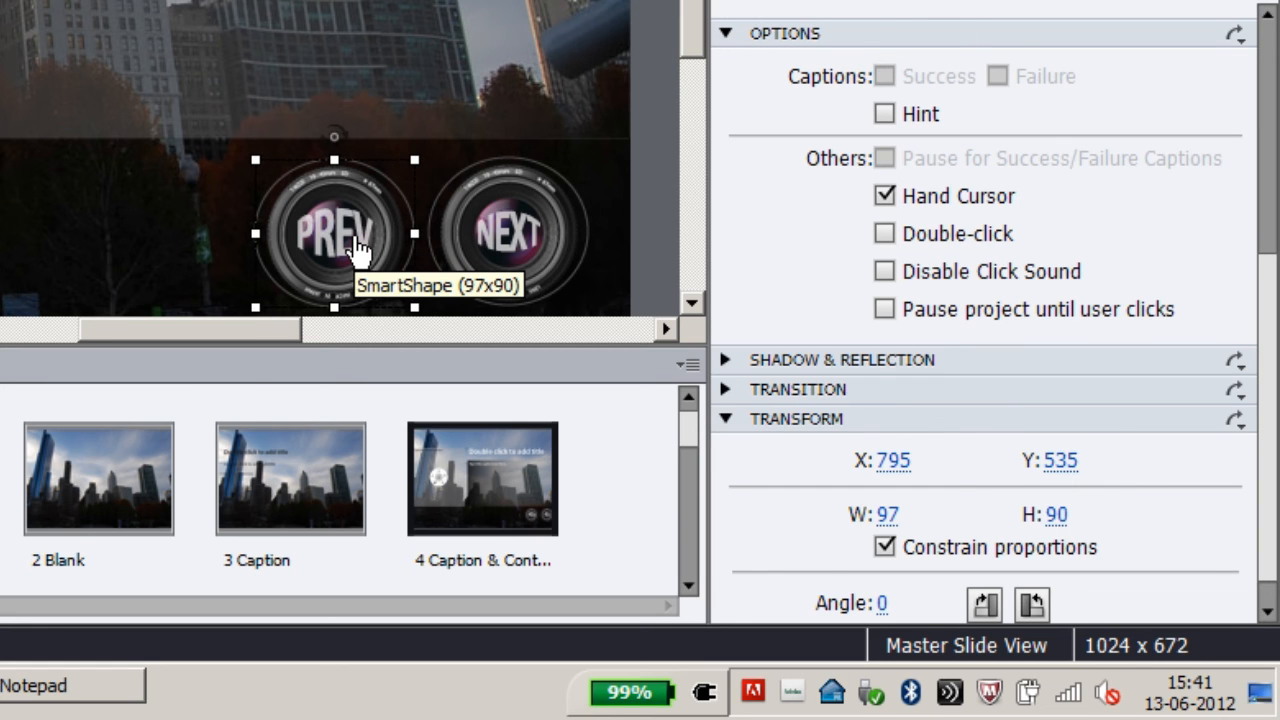
click(912, 324)
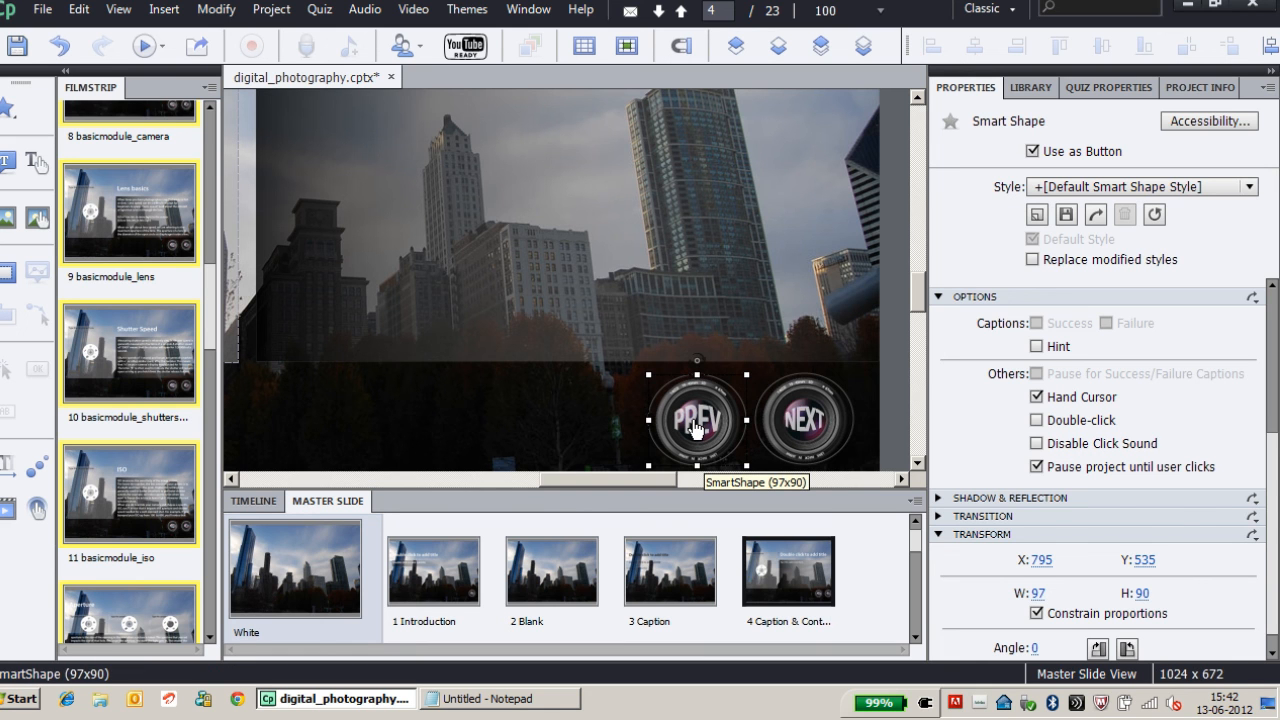
- Enable Hand Cursor for the NEXT button on the master slide
click(820, 432)
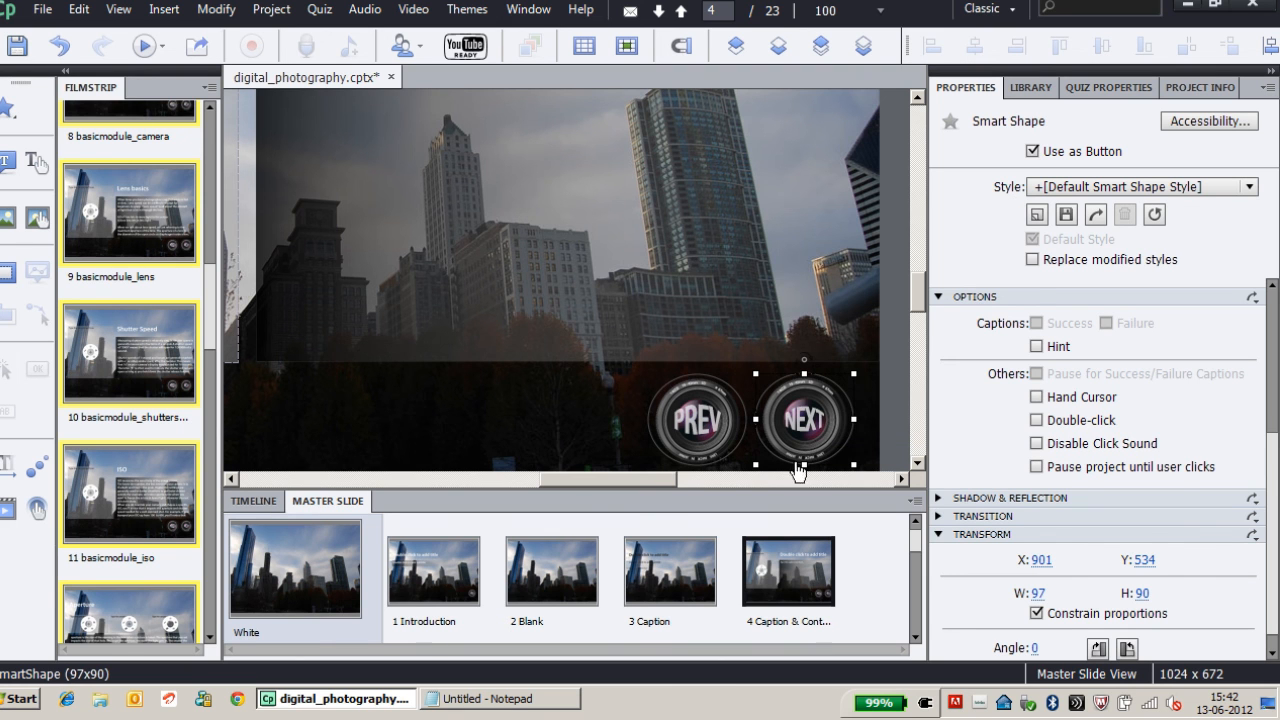
click(1038, 399)
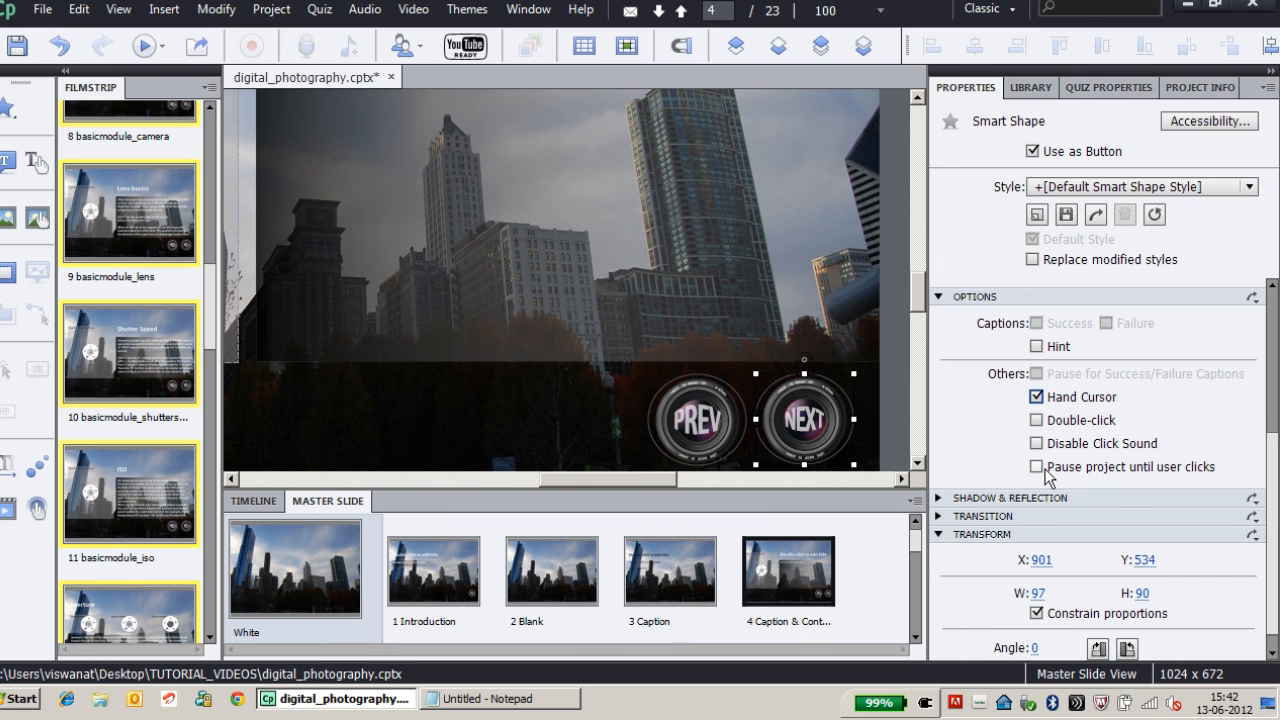